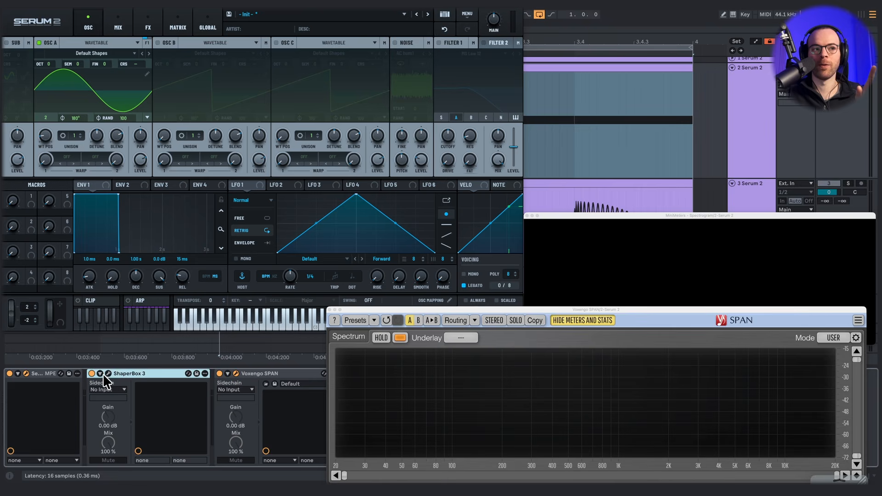
- Open the ShaperBox 3 oscilloscope window and audition the looped section
click(108, 373)
click(611, 259)
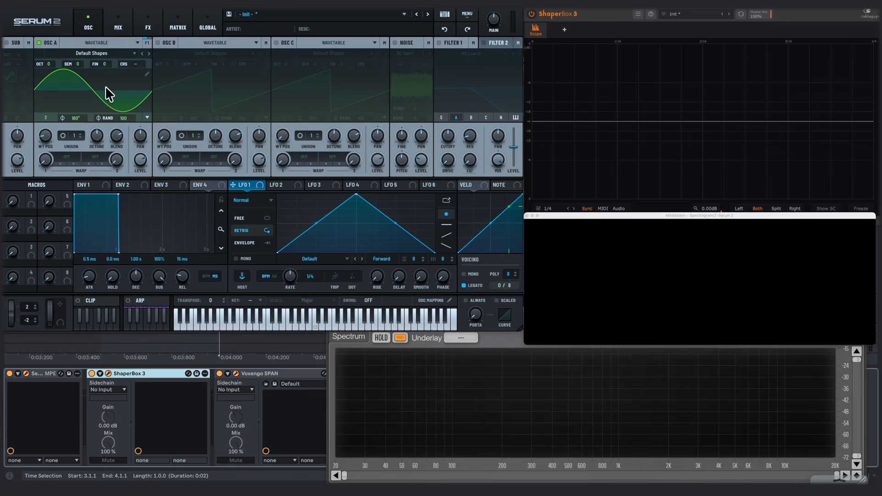
key(space)
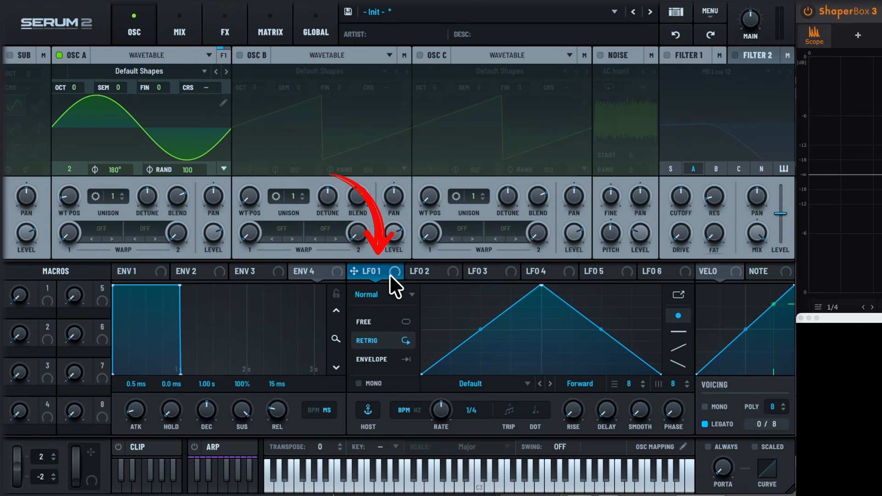
- Set LFO 1 to Envelope mode and shape it as a bulging curve falling from full at the start to zero at the end
click(372, 357)
drag(541, 286, 407, 262)
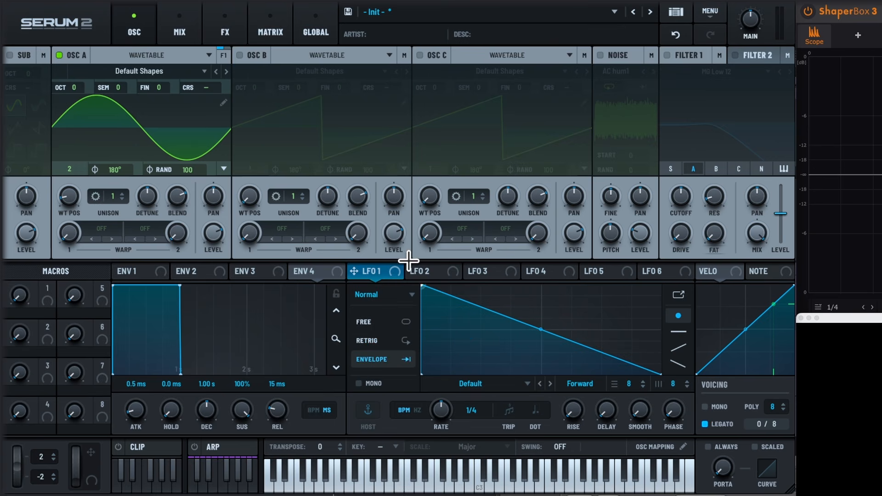
drag(539, 326, 543, 315)
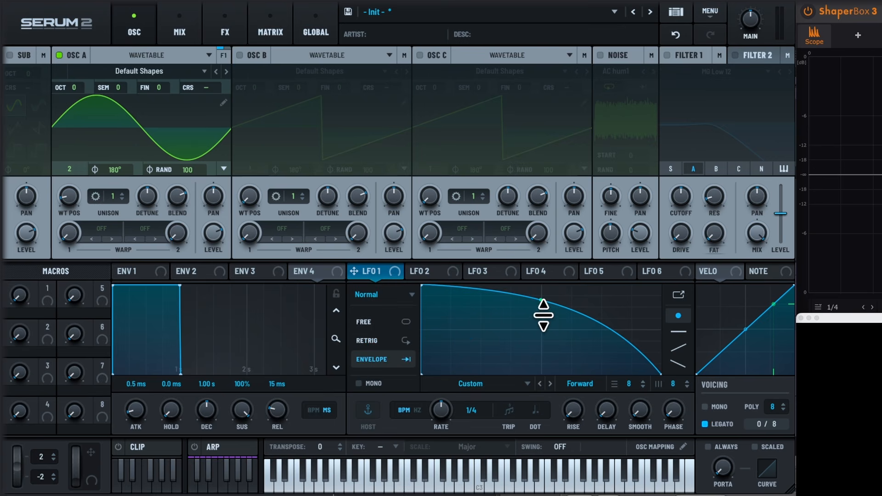
- Lower oscillator A's level to 0%, modulate it with LFO 1 at nearly full depth, and set its phase randomness to 0
drag(219, 237, 216, 369)
drag(354, 272, 204, 221)
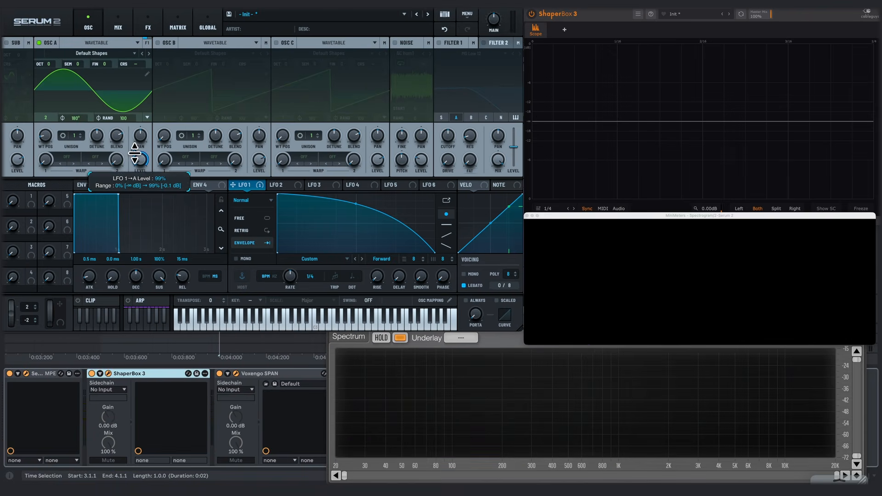
key(space)
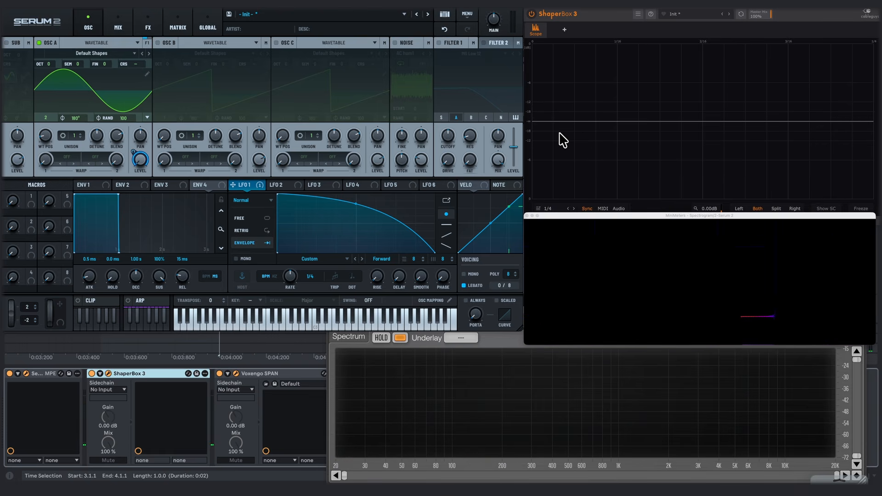
drag(122, 118, 122, 246)
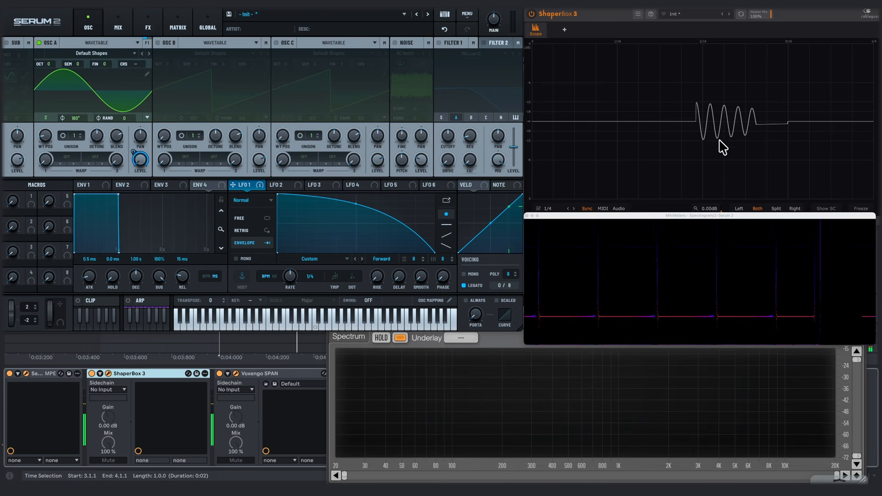
- Switch LFO 1's rate from BPM to Hz and set it to 3.4 Hz while auditioning
click(274, 276)
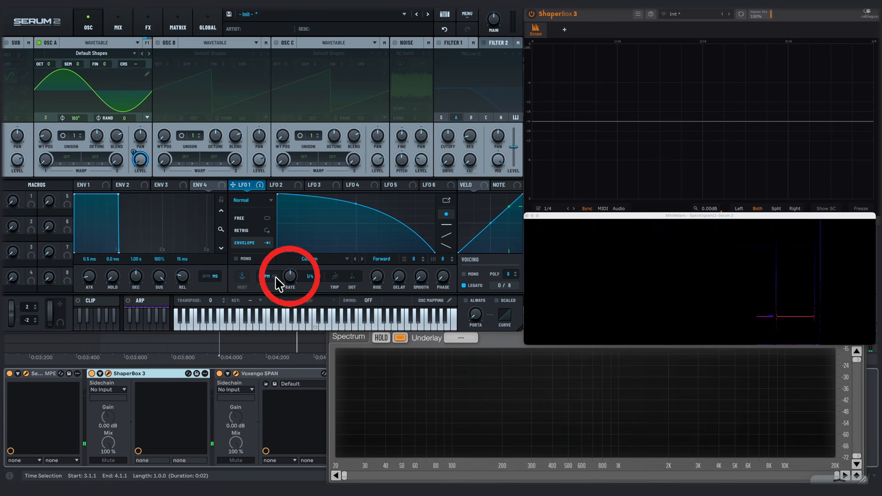
key(space)
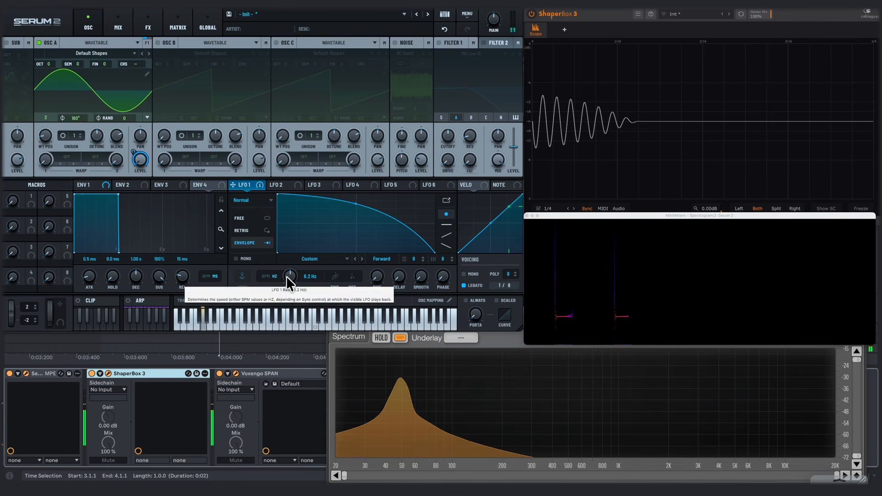
drag(285, 277, 286, 284)
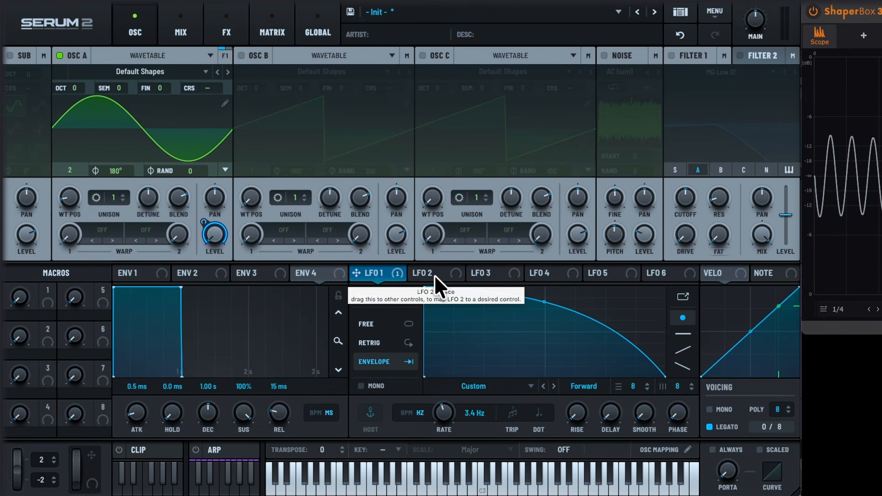
- Set LFO 2 to Envelope mode with a steep concave curve dropping from full to zero by the halfway point
click(434, 274)
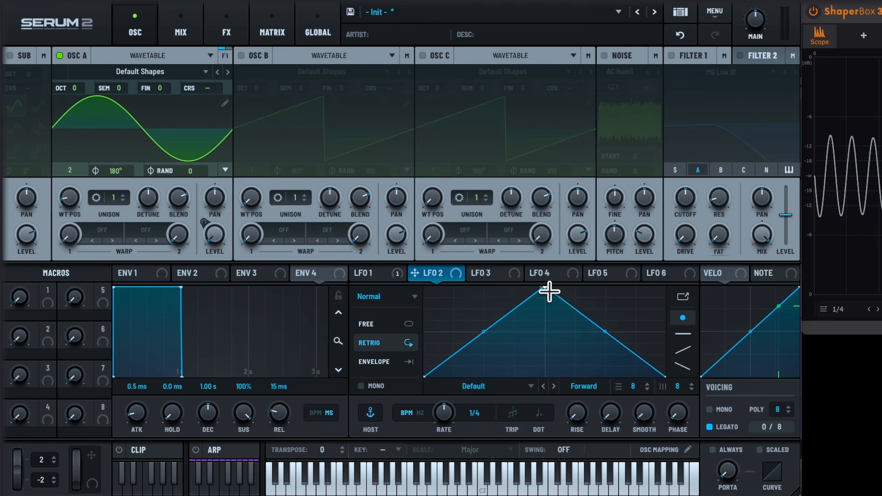
drag(549, 291, 393, 275)
click(385, 361)
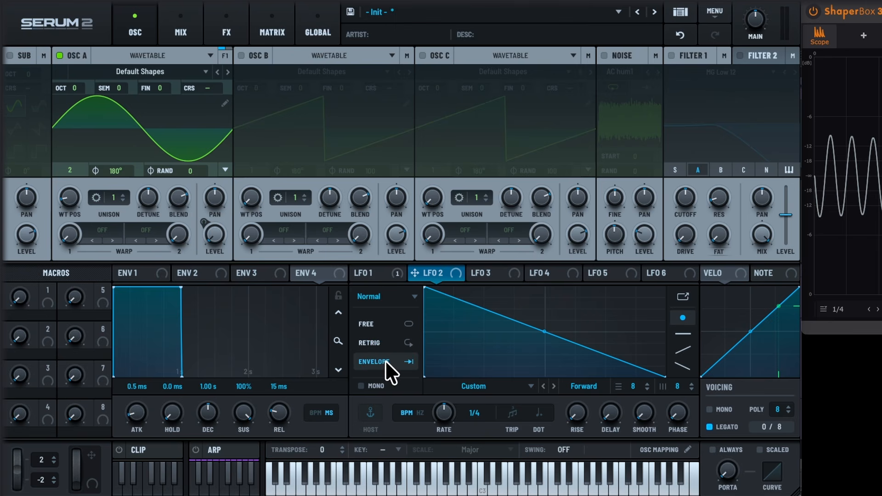
drag(552, 344, 542, 383)
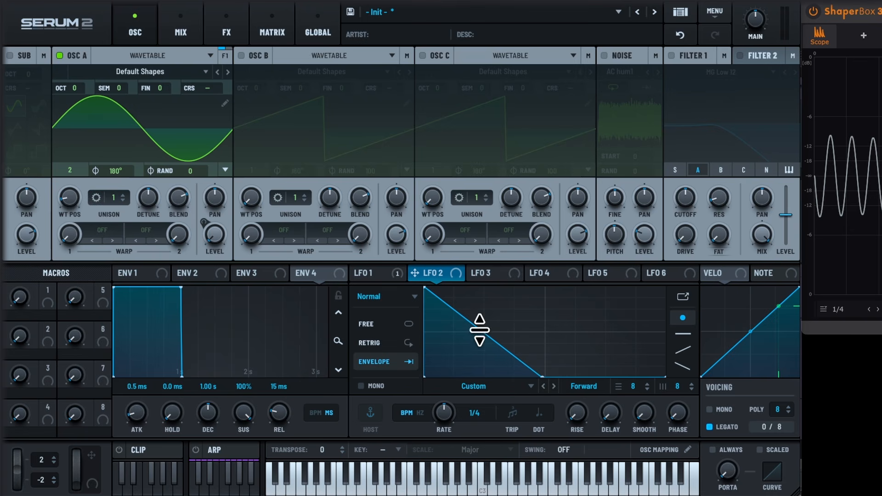
drag(478, 327, 478, 340)
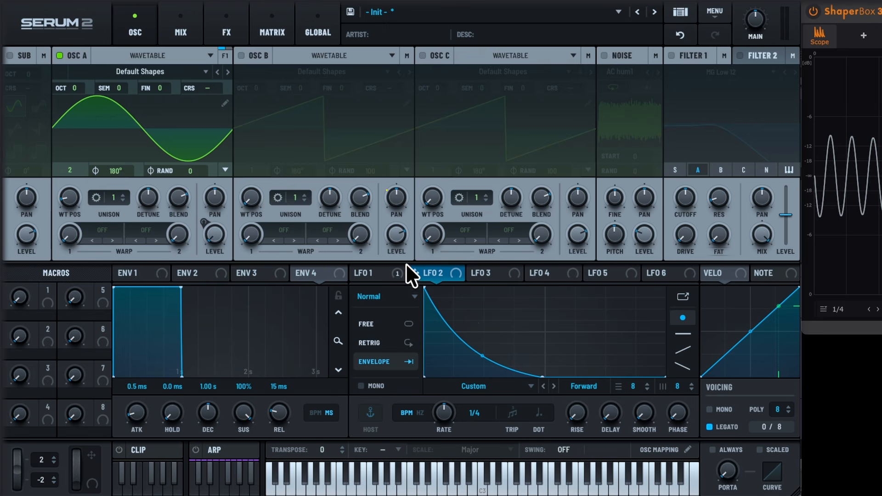
- Assign LFO 2 to oscillator A's coarse pitch with upward-only polarity and adjust the modulation amount
drag(436, 272, 214, 91)
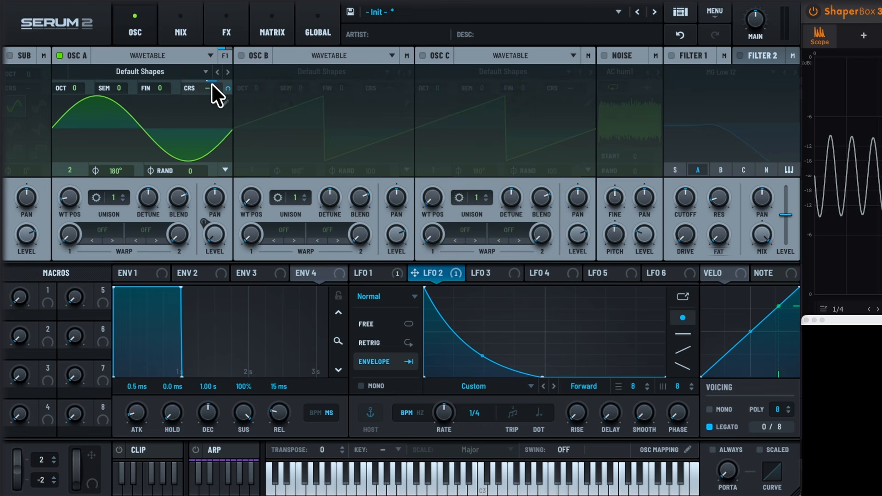
click(272, 31)
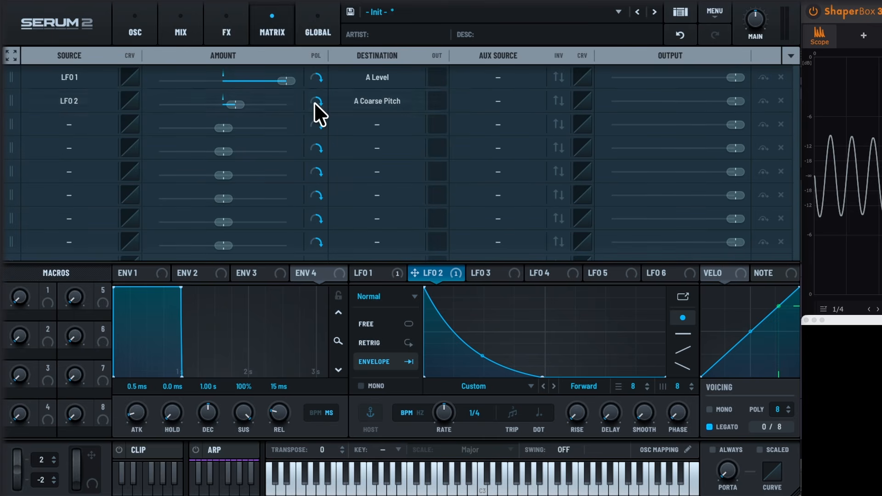
click(148, 32)
mouse_move(226, 88)
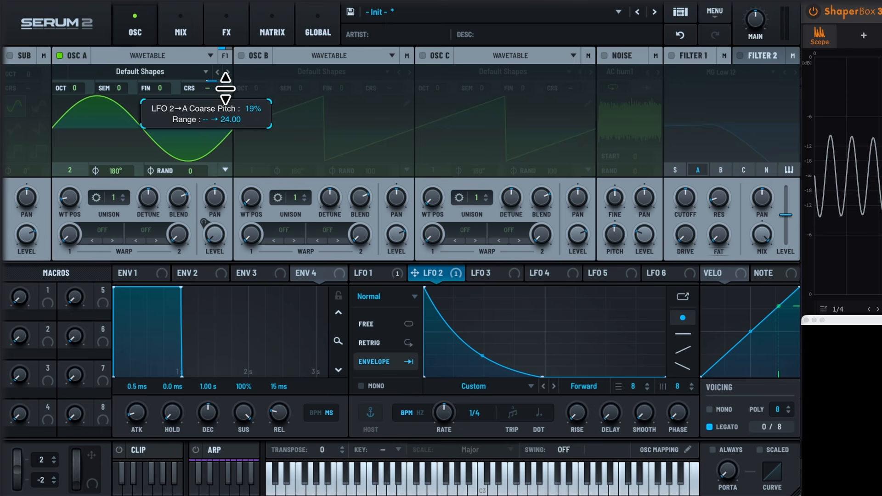
drag(226, 89, 225, 86)
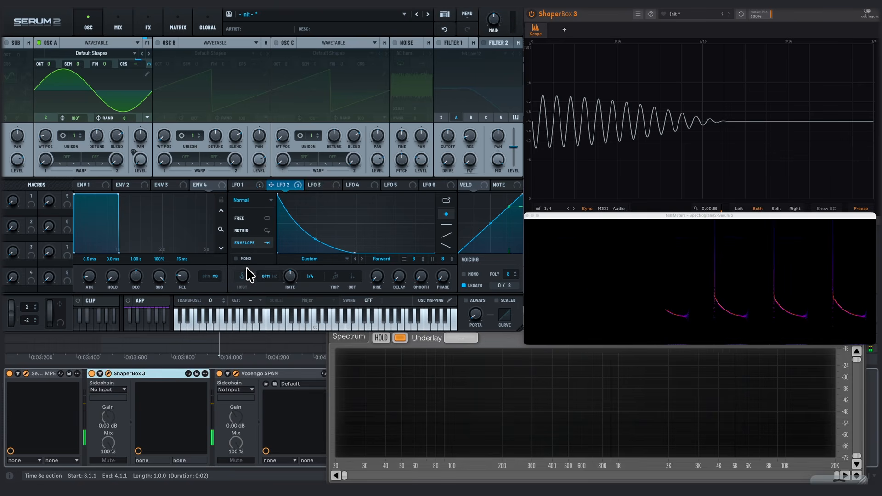
- Switch LFO 2's rate from BPM to Hz and fine-tune the speed of the pitch drop while listening
click(273, 277)
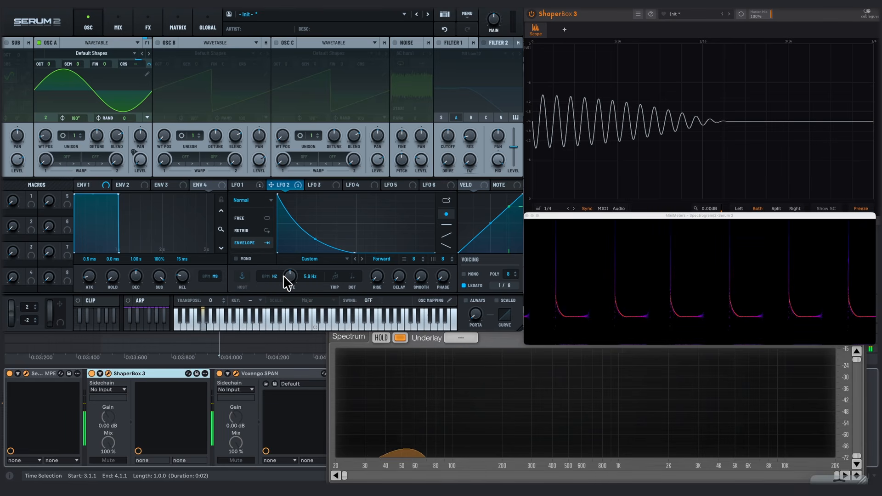
drag(283, 276, 285, 272)
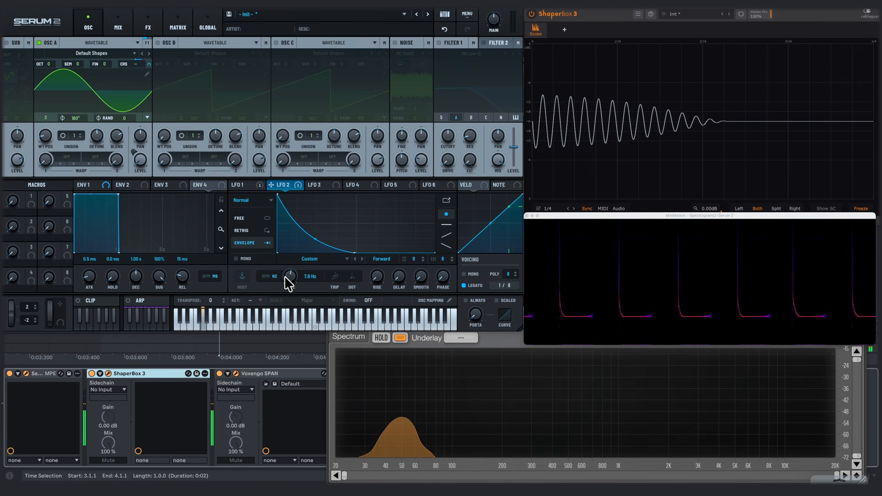
drag(285, 277, 284, 283)
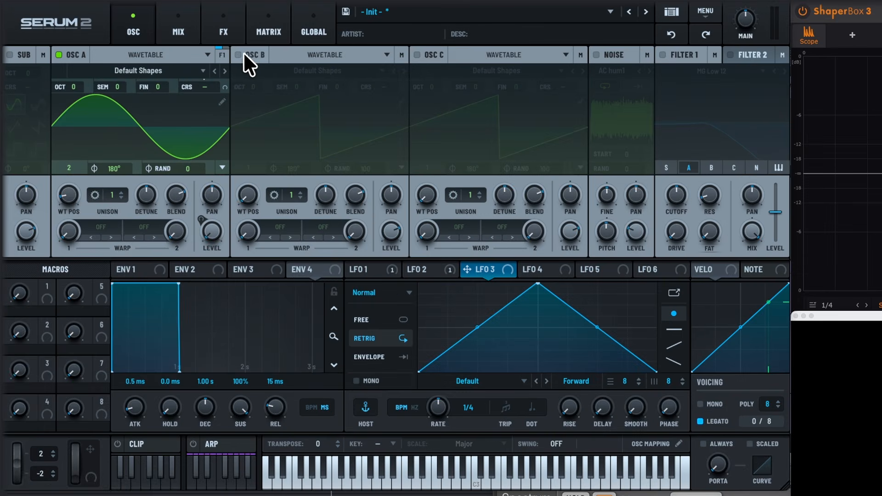
- Enable oscillator B, raise it by 2 octaves and set its wavetable position to the square wave at frame 5
click(237, 54)
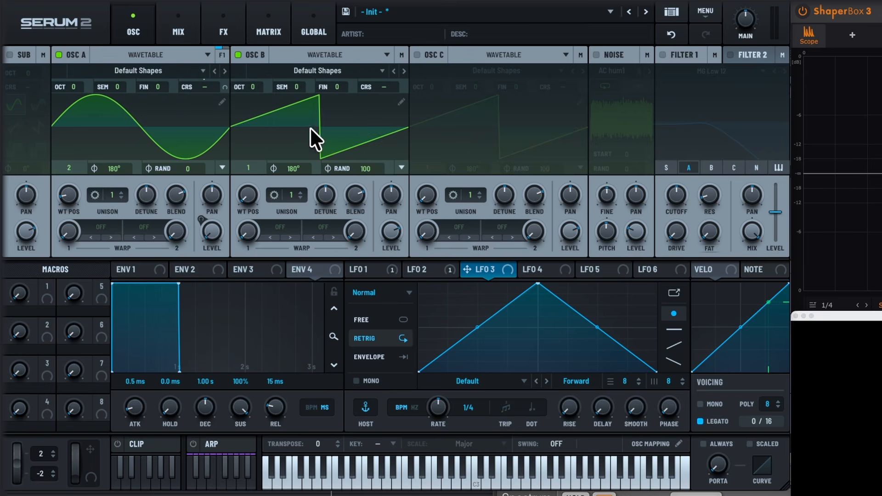
drag(257, 81, 263, 58)
drag(245, 189, 253, 148)
drag(245, 186, 247, 175)
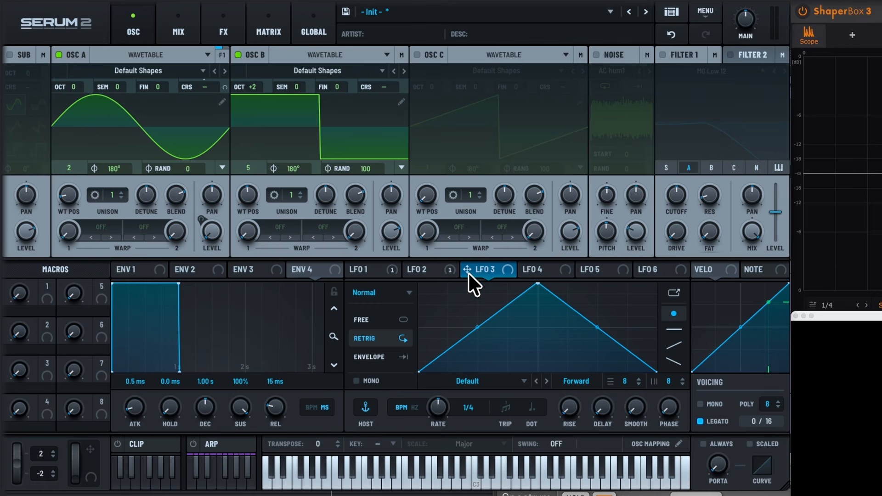
- Set LFO 3 to Envelope mode and switch its rate to Hz at 43.7 Hz
click(372, 354)
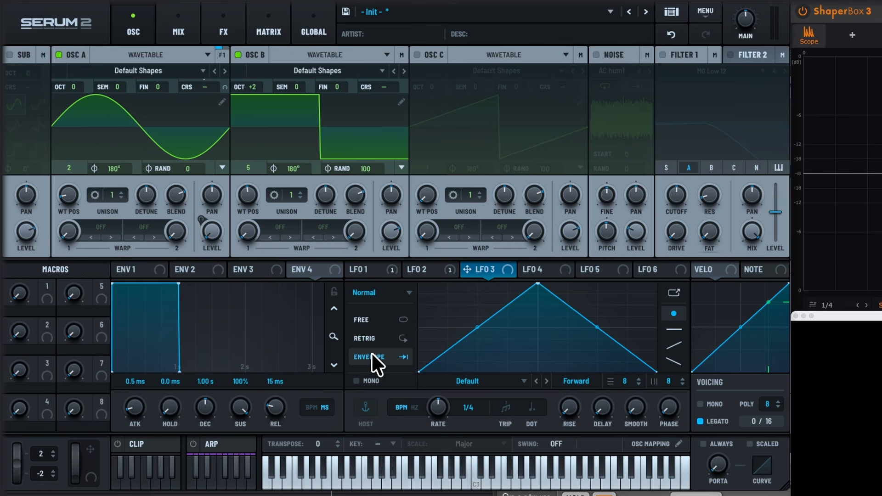
click(412, 407)
drag(428, 407, 435, 366)
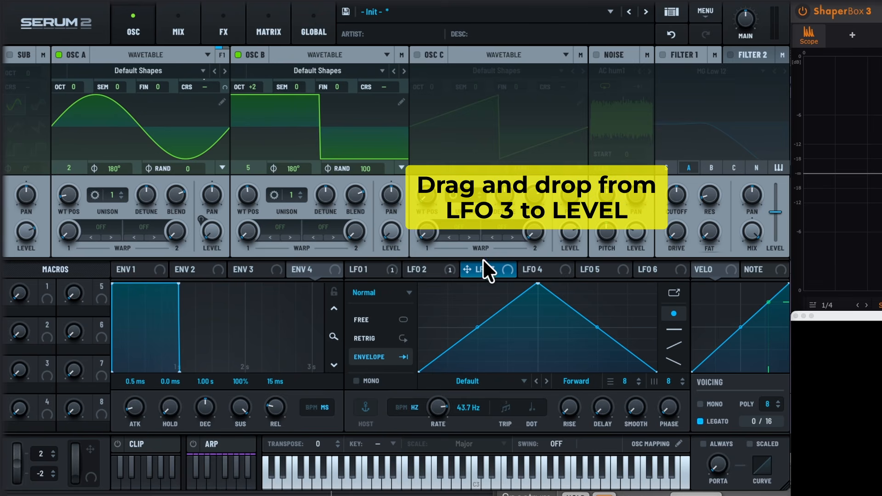
- Assign LFO 3 to oscillator B's level and audition the layered sound
drag(483, 266, 384, 226)
key(space)
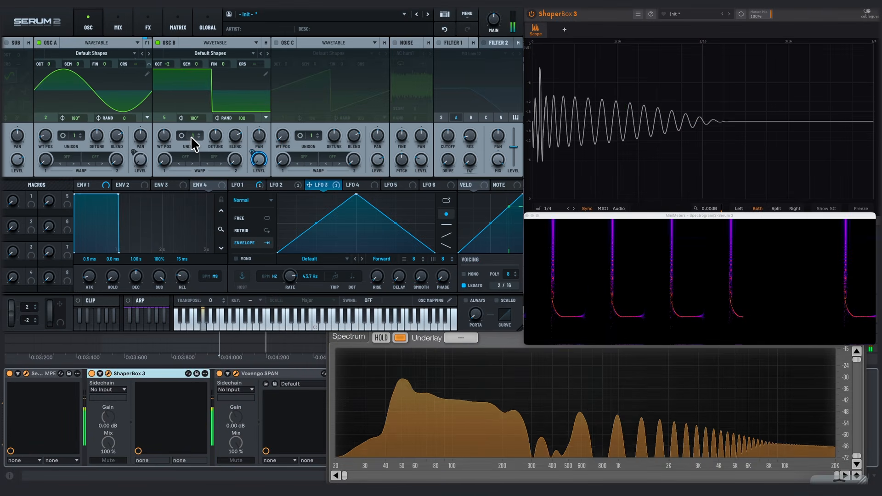
key(space)
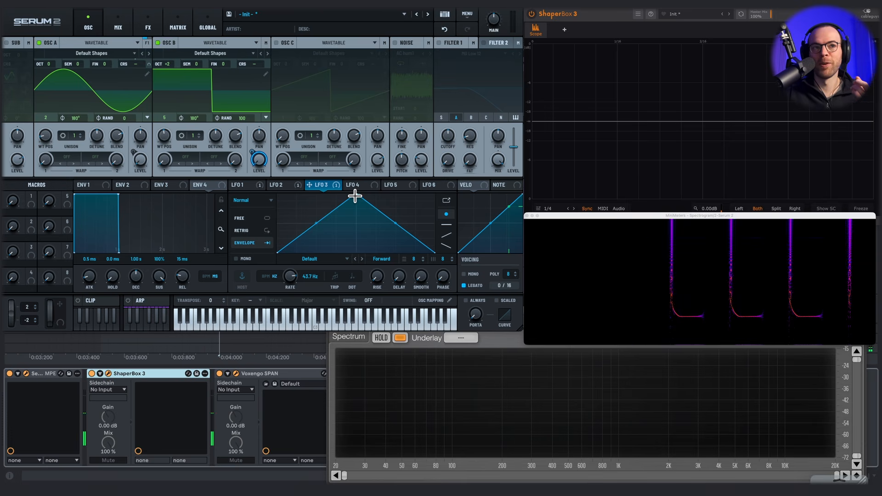
- Reshape LFO 3 into a short convex curve falling from full to zero within the first fifth, and audition it
drag(354, 193, 268, 189)
drag(330, 227, 309, 260)
drag(294, 221, 296, 212)
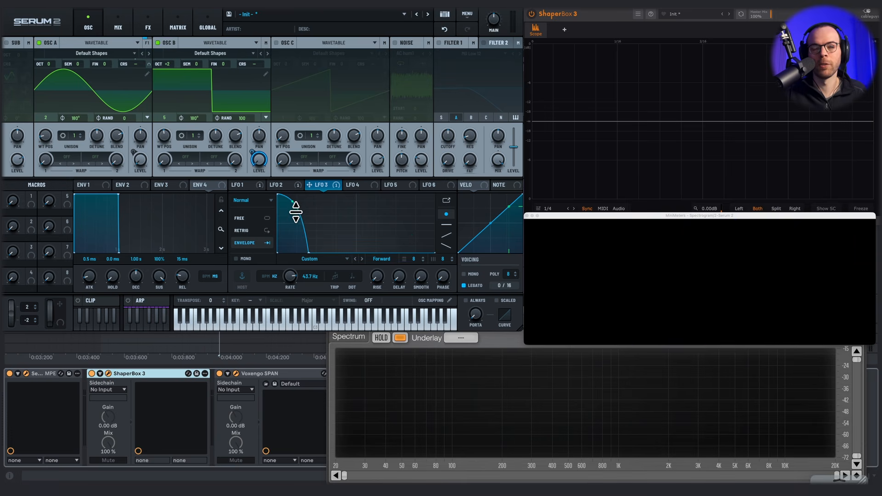
key(space)
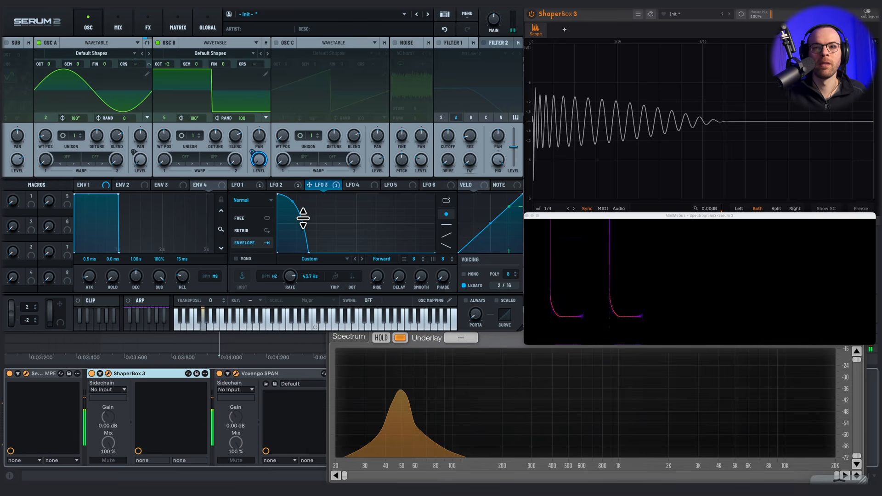
key(space)
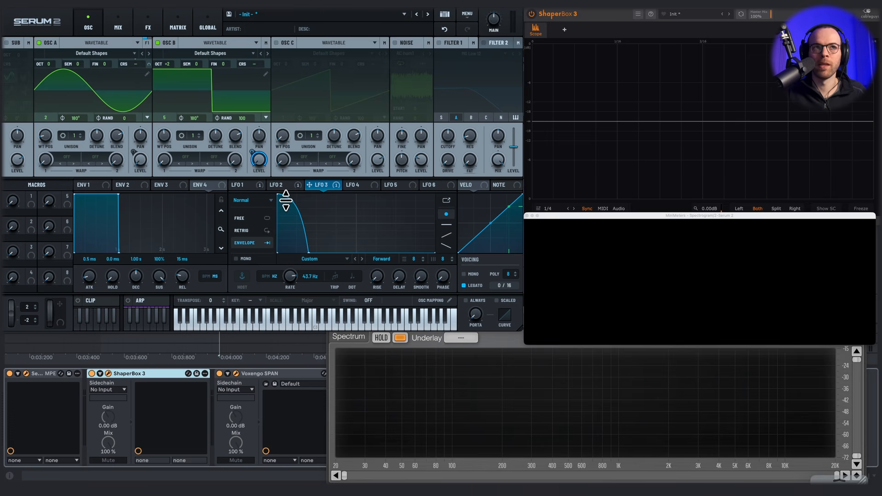
- Set oscillator B's phase randomness to 0 and its start phase to 219°
drag(242, 118, 242, 203)
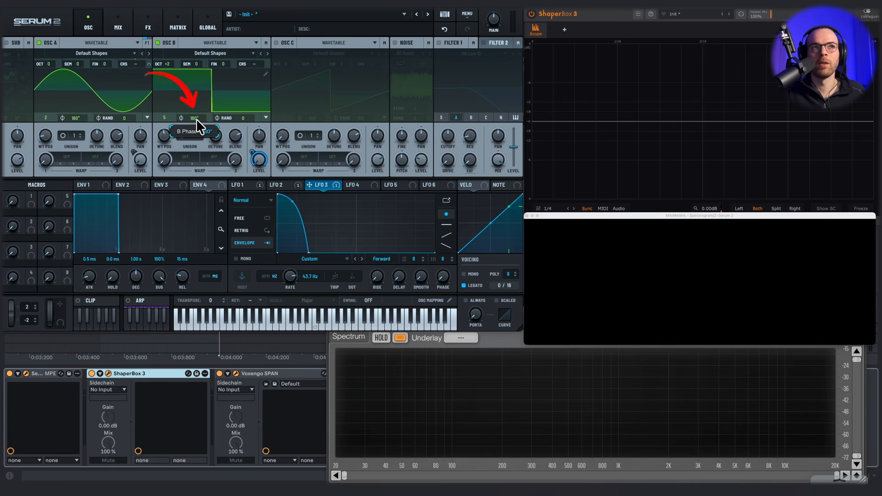
drag(197, 118, 198, 118)
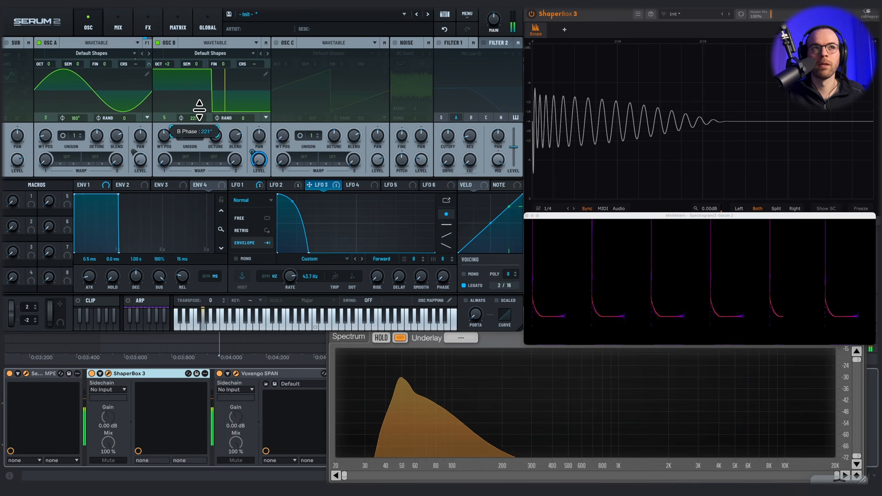
drag(200, 110, 199, 111)
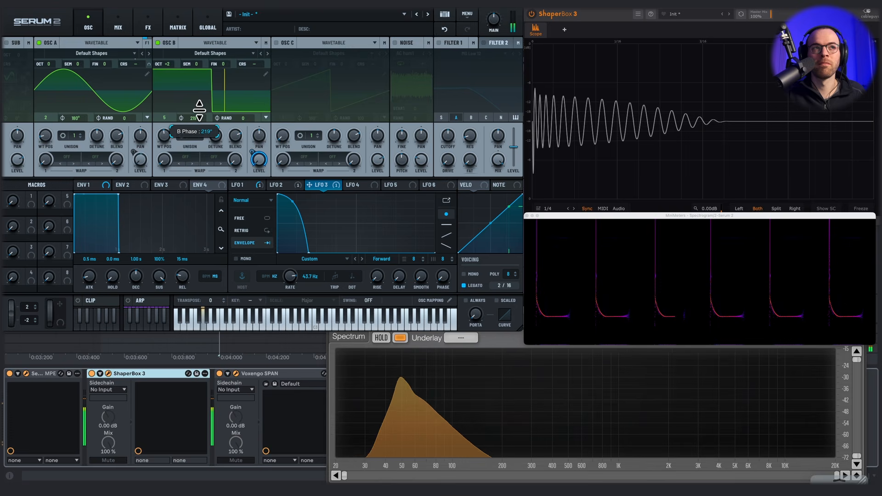
- Set oscillator A's start phase to 192° and LFO 3's rate to 47.0 Hz
drag(85, 115, 87, 114)
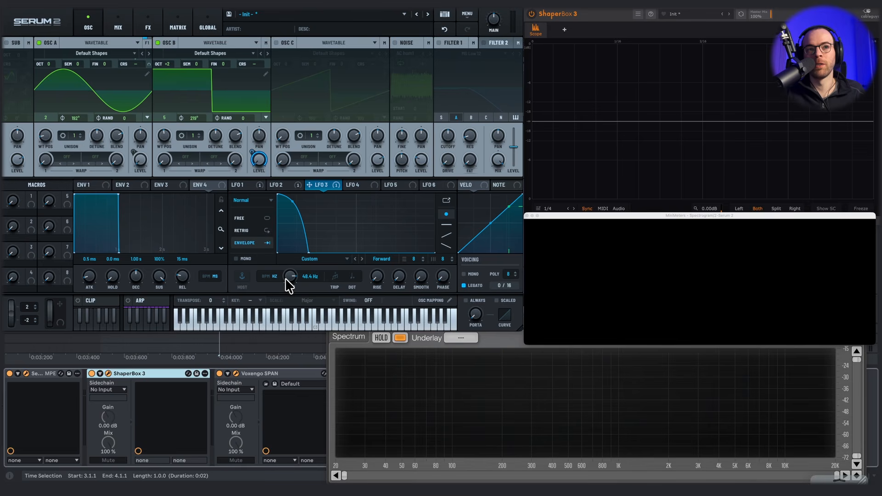
drag(289, 285, 288, 286)
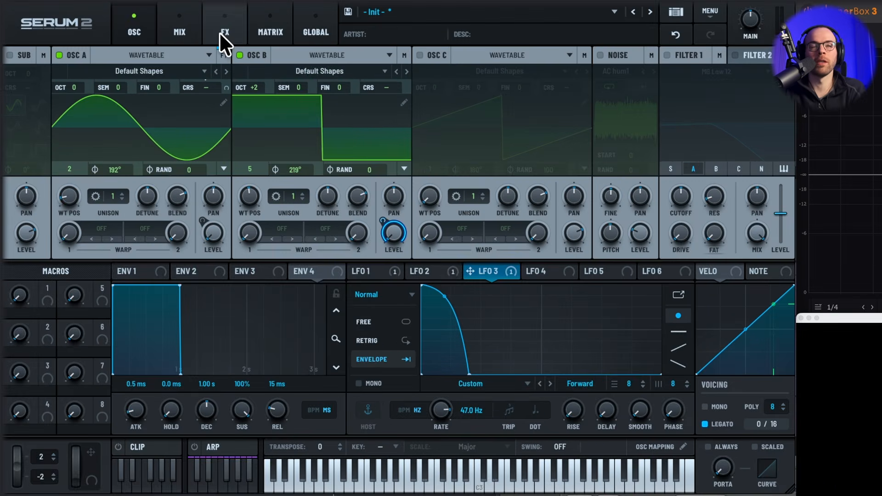
- Add a Distortion effect to the Bus 2 effects rack
click(144, 28)
click(17, 79)
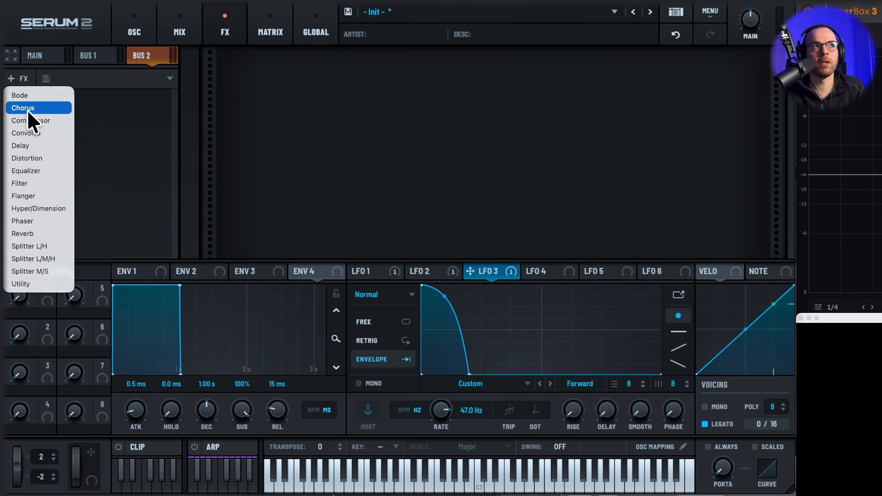
click(31, 158)
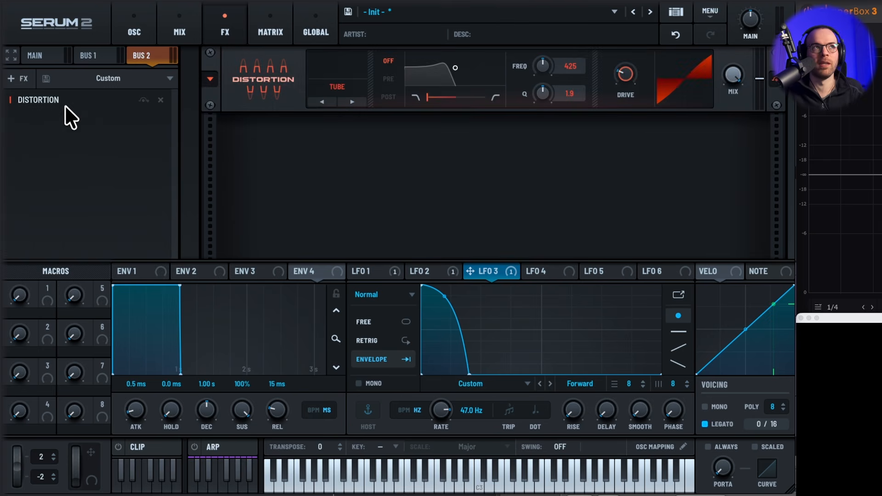
- Lower the Distortion drive, modulate it with LFO 3, and audition the result
mouse_move(624, 71)
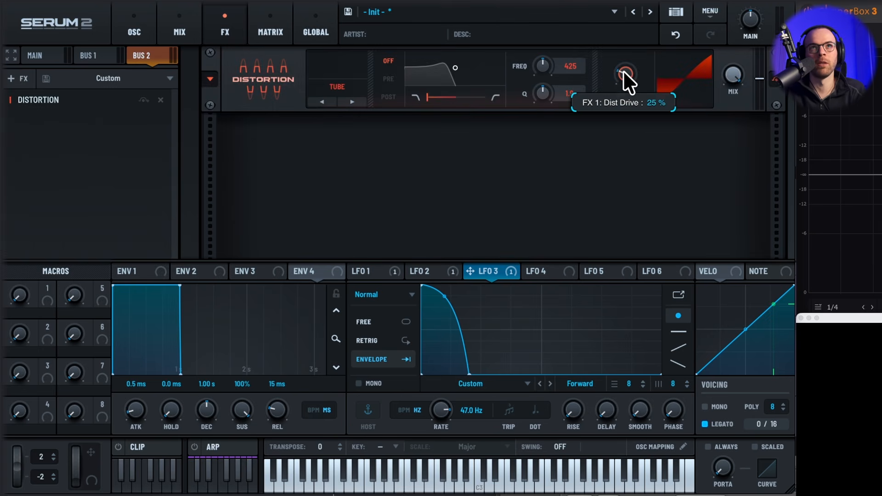
drag(624, 71, 621, 78)
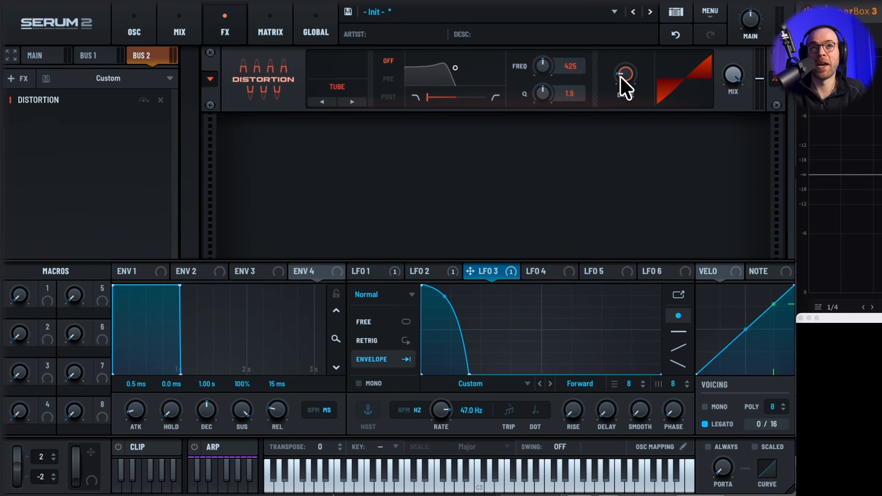
drag(497, 273, 613, 97)
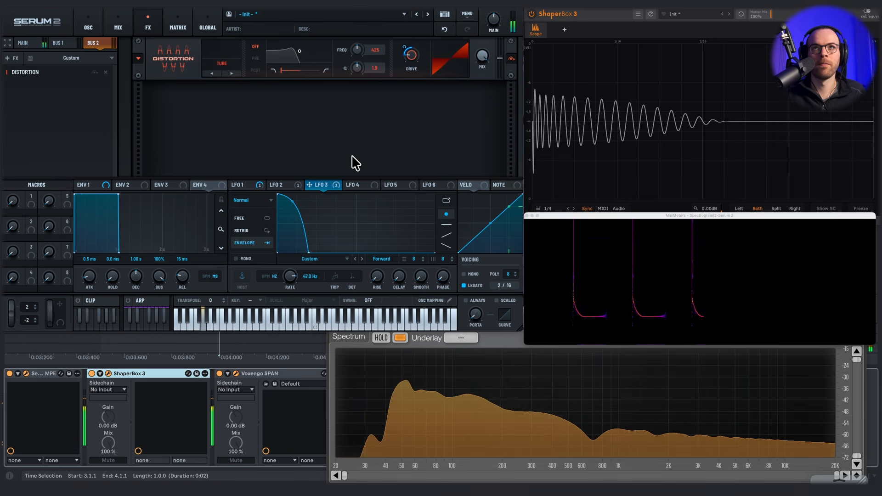
key(space)
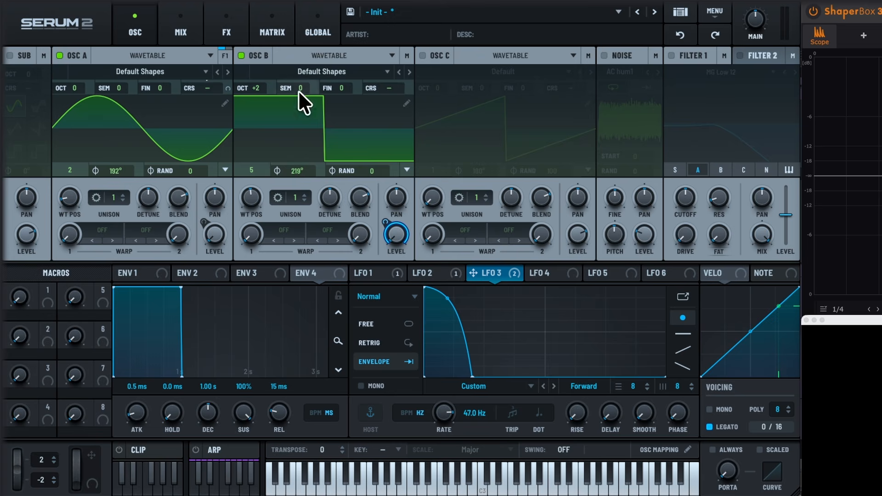
- Switch oscillator B off, enable oscillator C, and set oscillator C to Sample mode
click(239, 54)
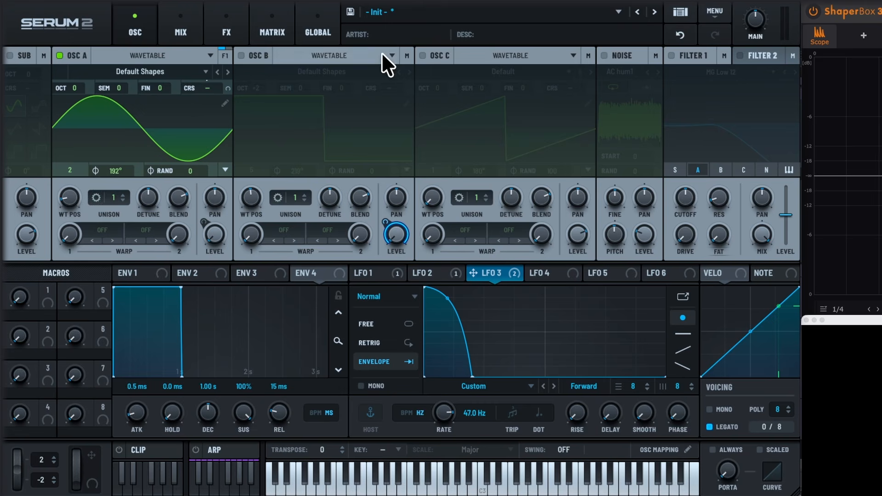
click(422, 56)
click(495, 53)
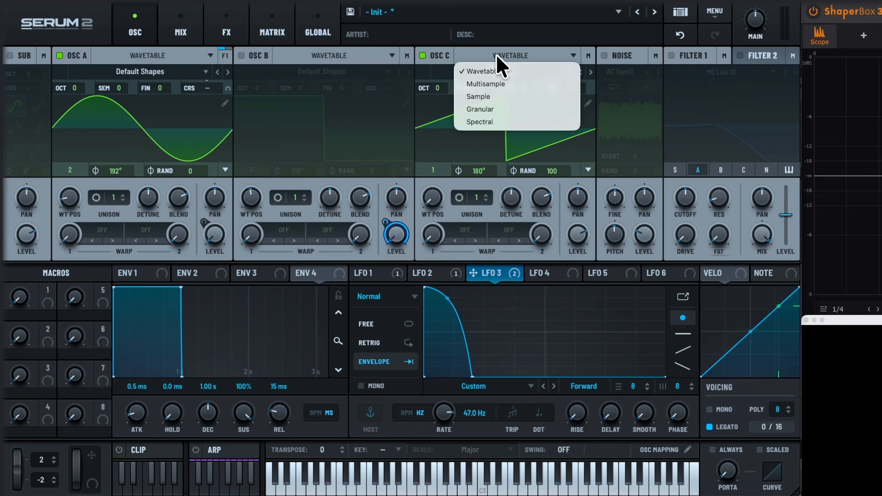
click(486, 90)
- Load a kick attack from the Factory Non-Tonal Noises into oscillator C, stepping from XF_KikAtk_27 to XF_KikAtk_30 during playback
click(487, 70)
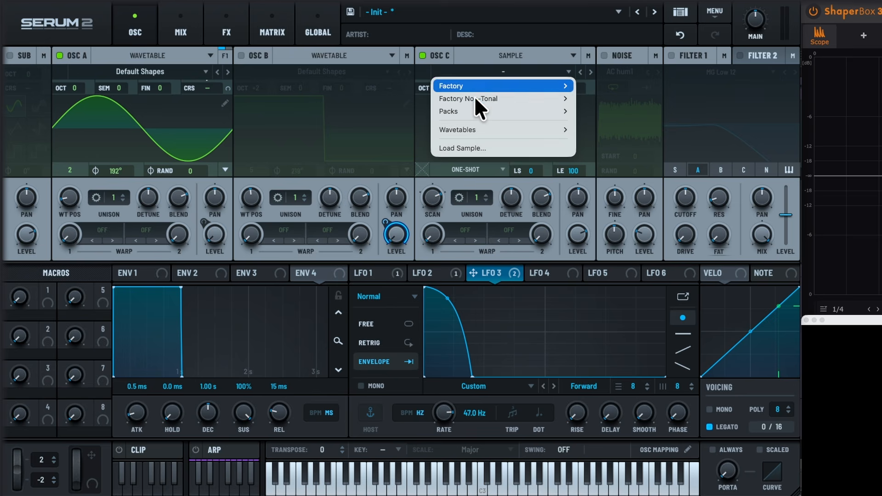
mouse_move(475, 97)
mouse_move(589, 119)
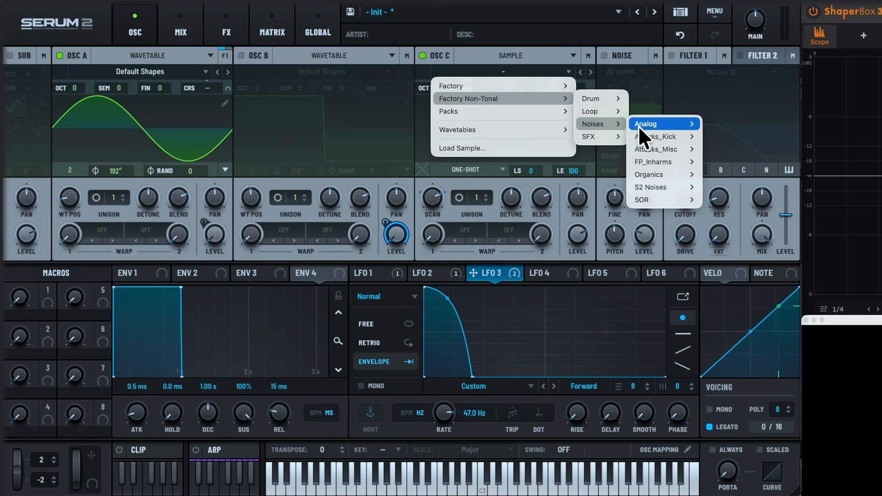
mouse_move(666, 133)
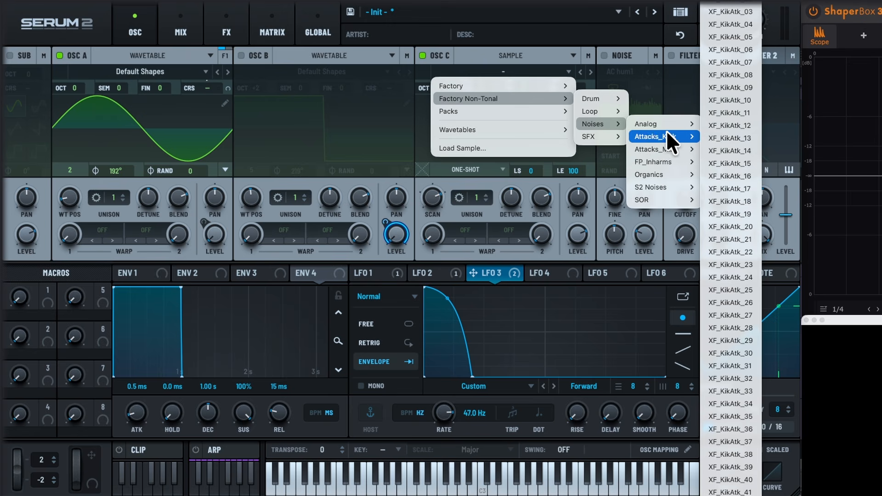
click(719, 314)
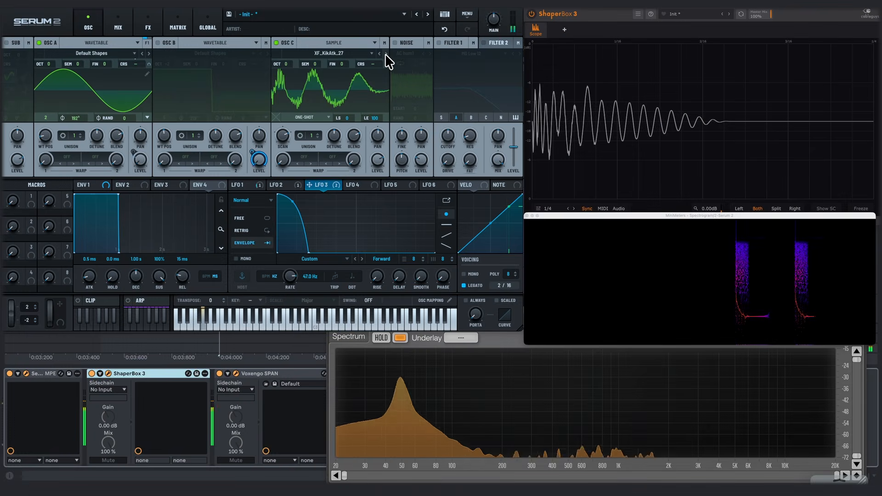
click(385, 53)
click(385, 53)
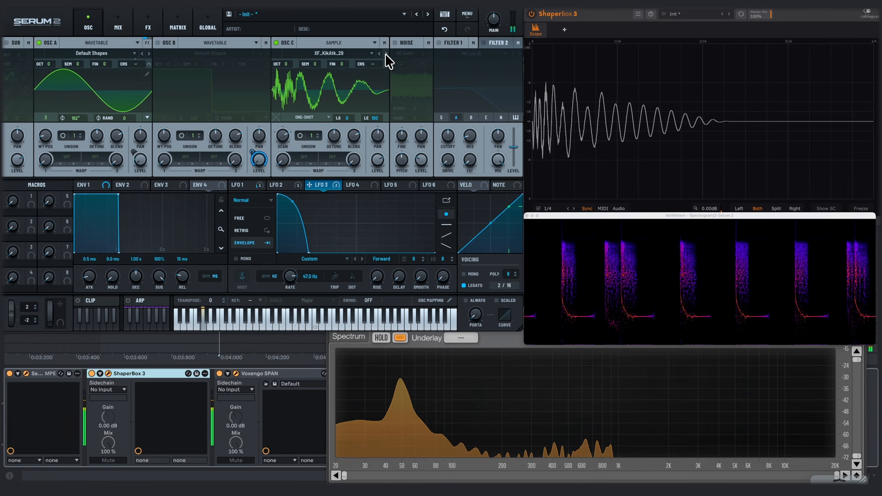
click(385, 53)
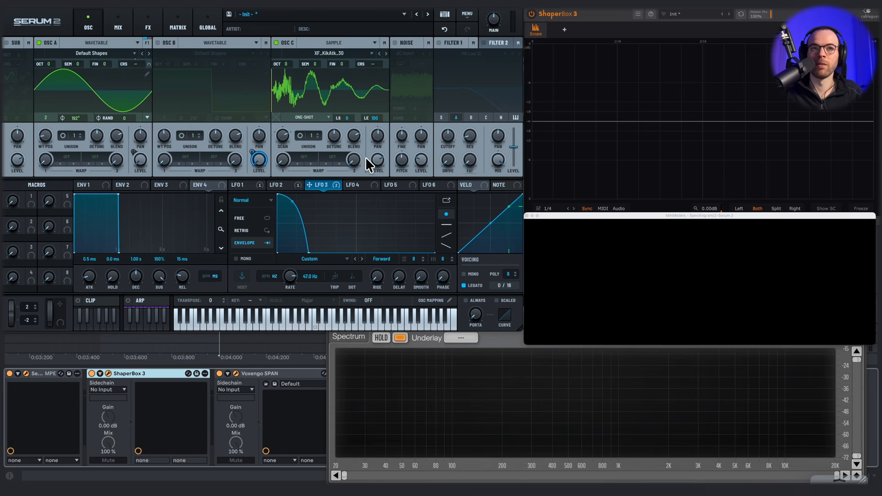
- Set oscillator C's level to 0% and modulate it with LFO 3
drag(377, 159, 375, 221)
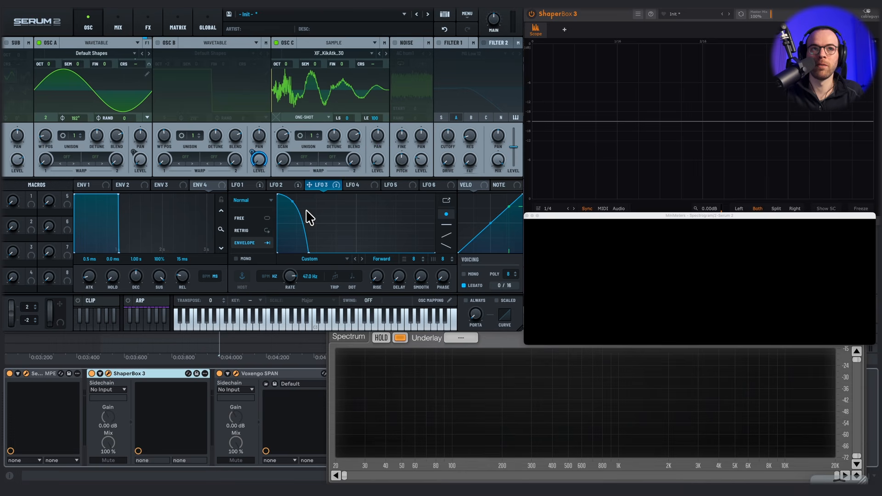
drag(319, 186, 379, 168)
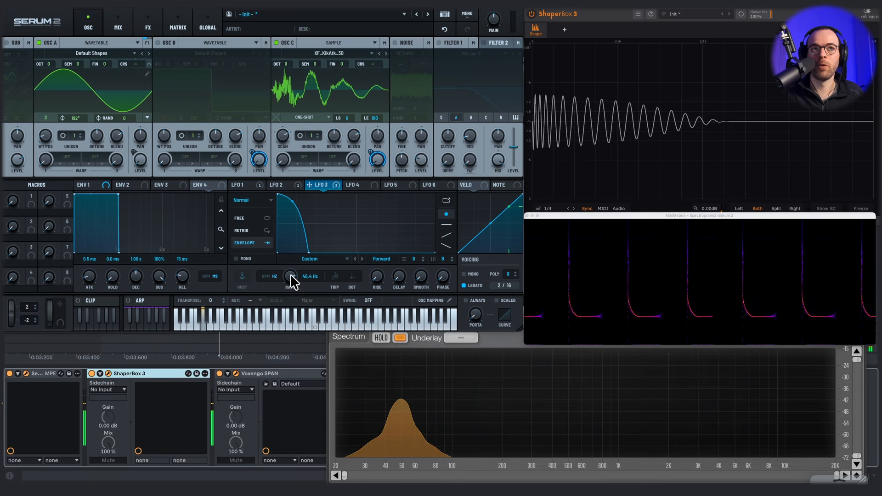
- Switch oscillator B back on and audition all three layers together, checking the oscilloscope and spectrogram
click(157, 42)
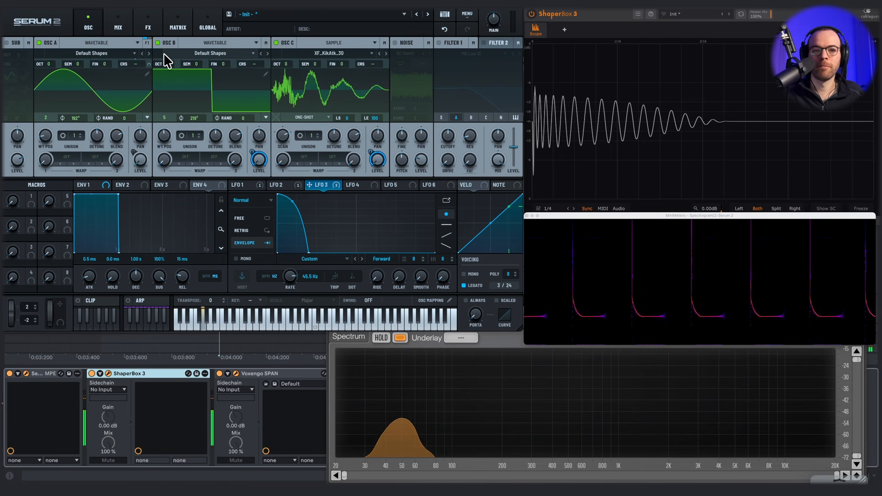
key(space)
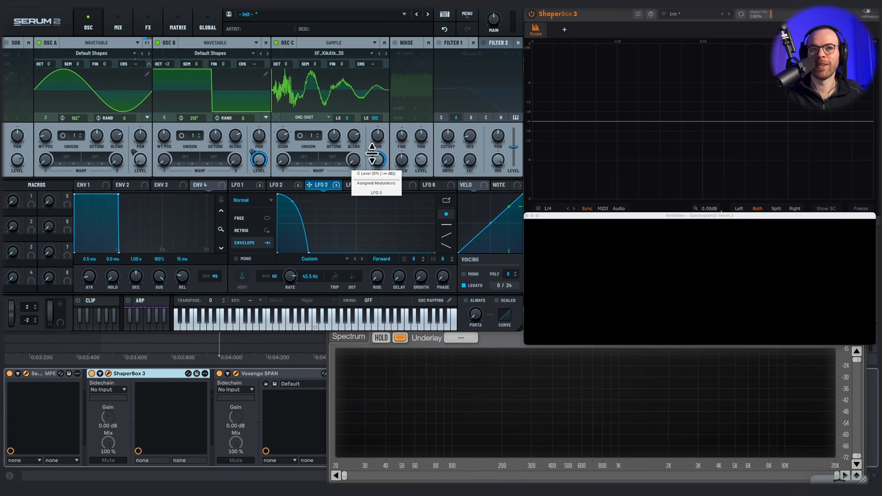
key(space)
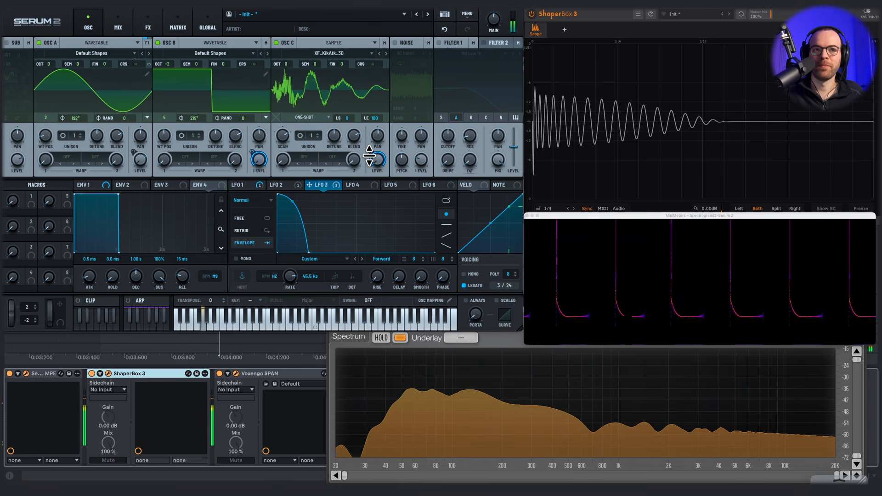
key(space)
mouse_move(615, 301)
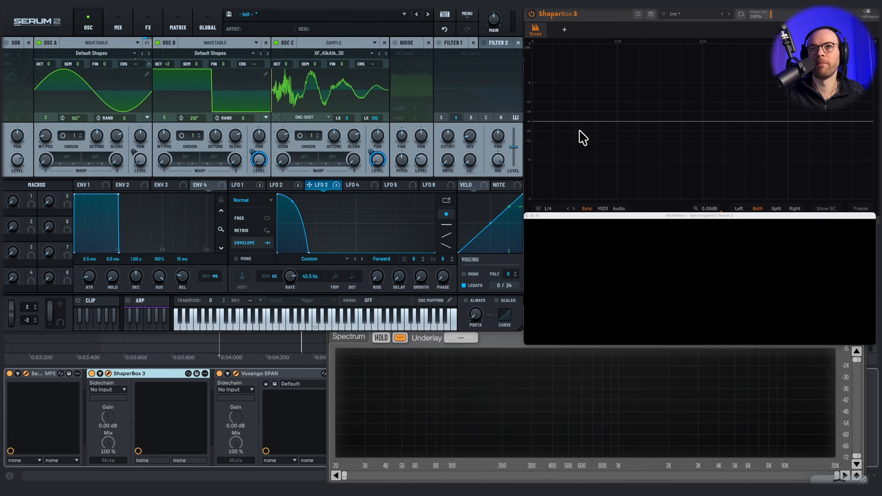
key(space)
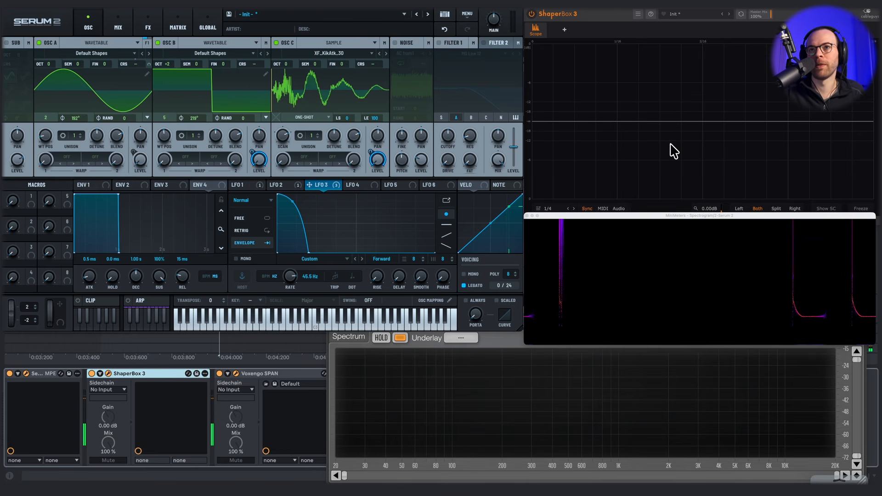
mouse_move(795, 274)
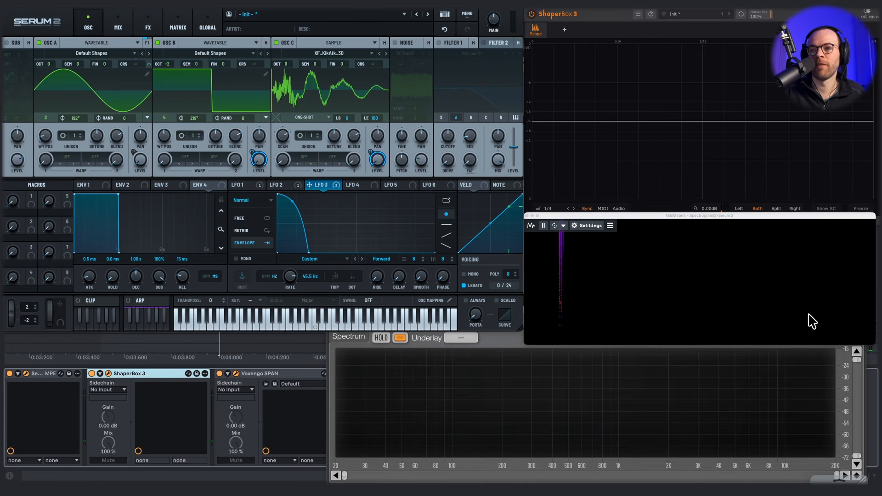
key(space)
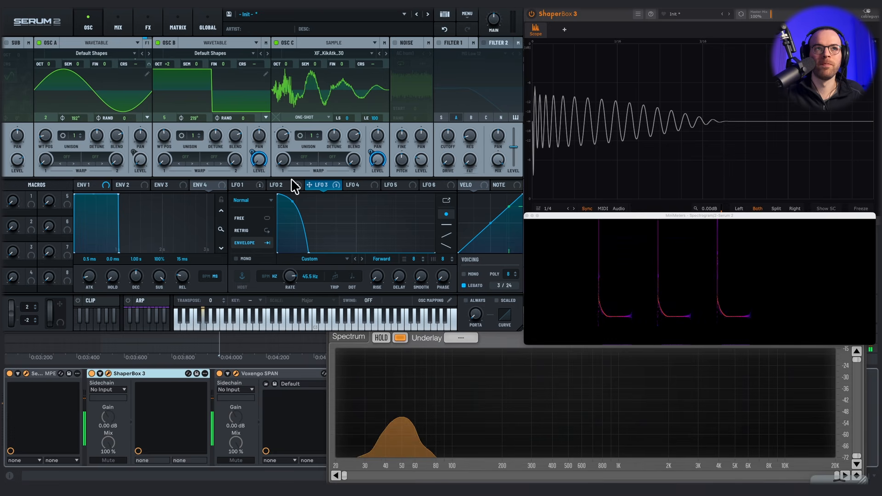
key(space)
- Set LFO 3's rate to 48.9 Hz and audition the layered kick
drag(316, 183, 250, 159)
key(space)
mouse_move(291, 276)
mouse_down()
mouse_move(288, 287)
mouse_move(286, 278)
mouse_up()
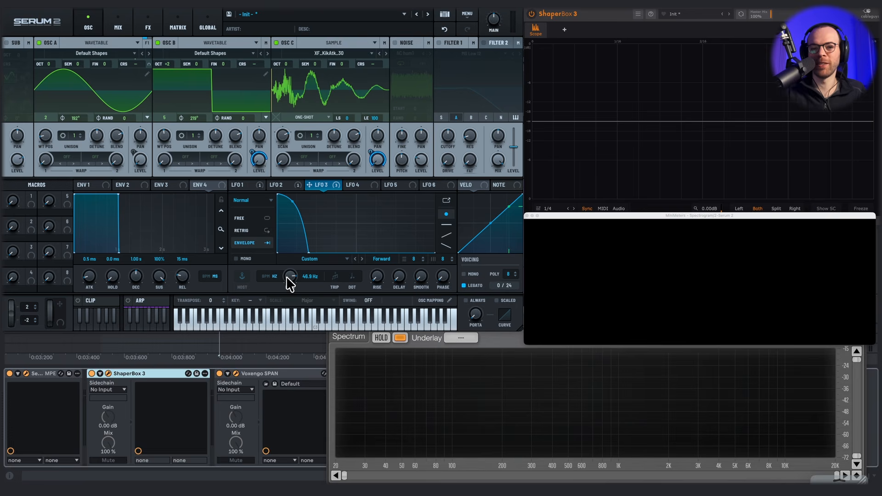
key(space)
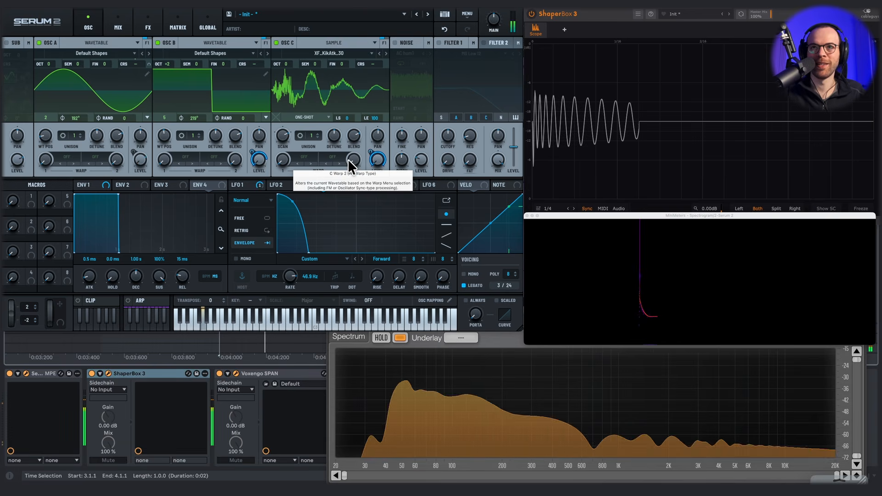
key(space)
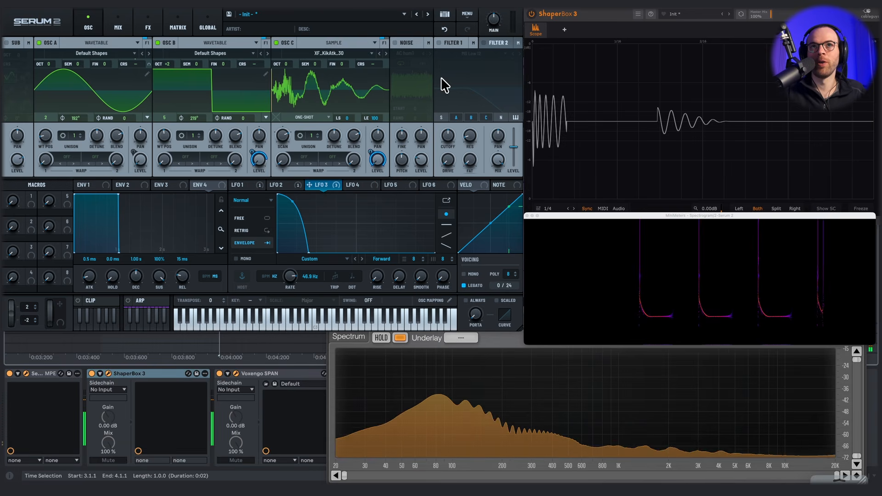
- Enable filter 1 as MG Low 12 with the cutoff at about 6025 Hz and raise its resonance
click(439, 42)
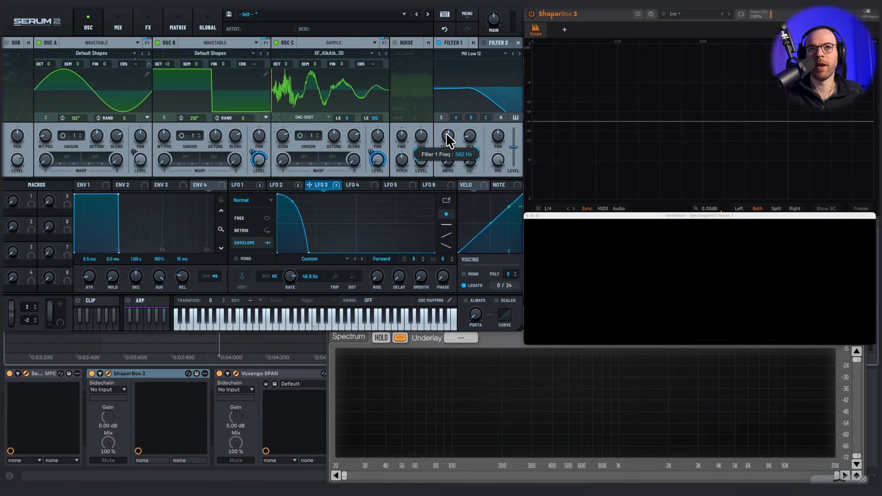
drag(446, 133, 448, 118)
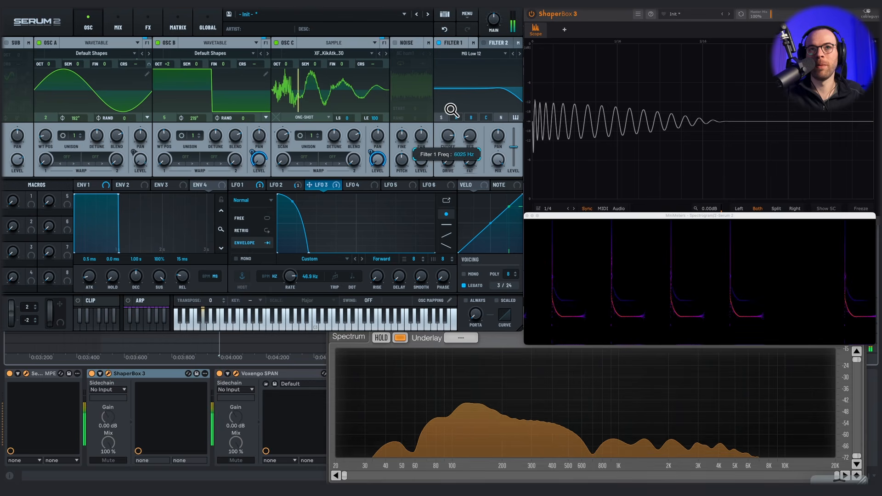
drag(469, 135, 470, 124)
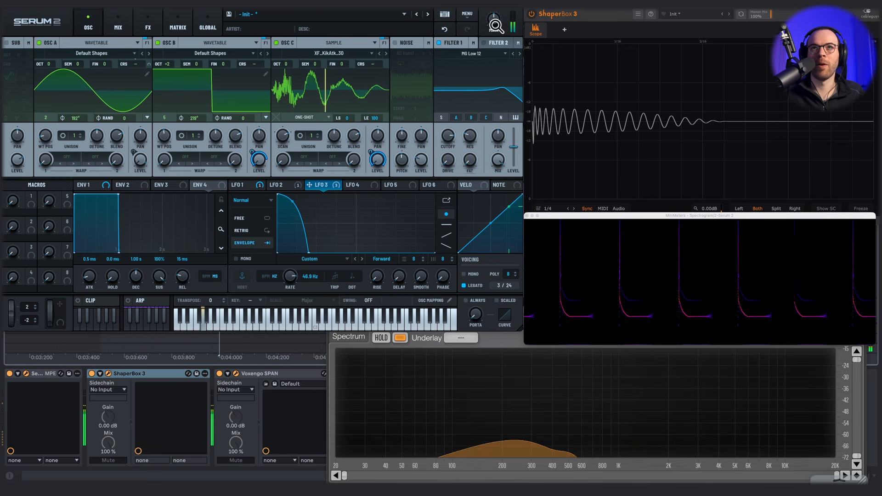
- Raise the main volume to about 76% and reduce filter 1's resonance slightly while auditioning the kick
drag(495, 14, 496, 7)
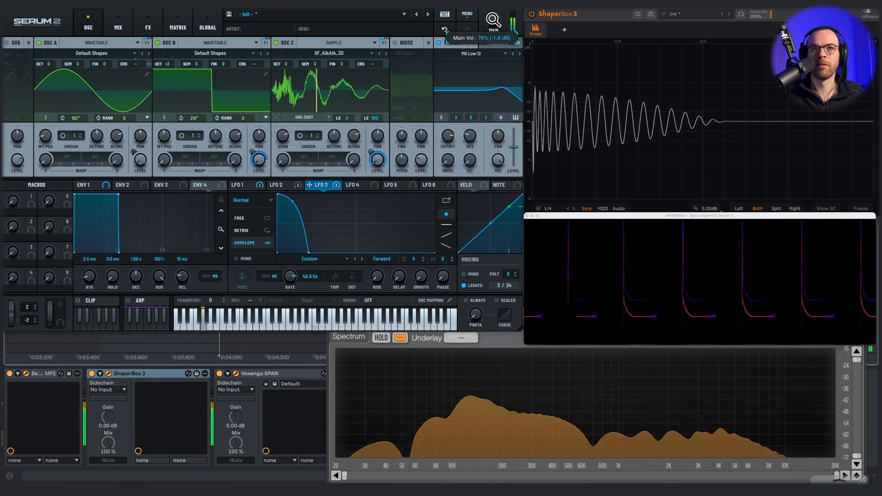
drag(472, 138, 471, 144)
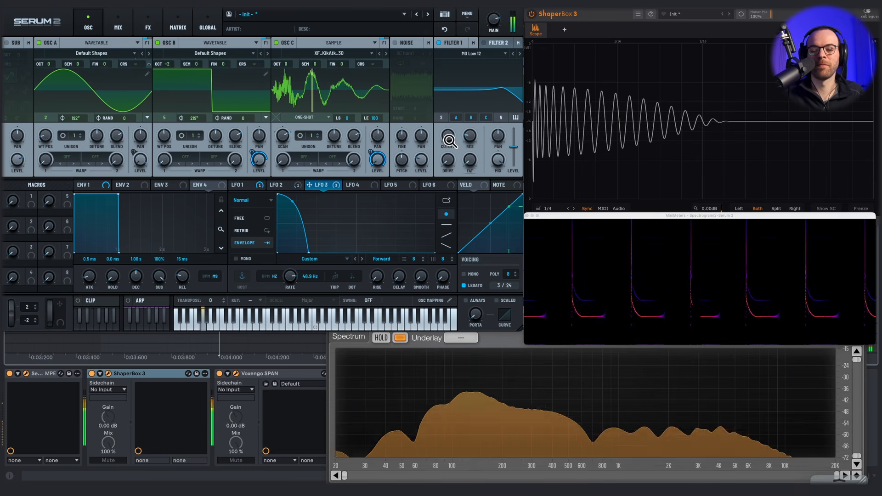
key(space)
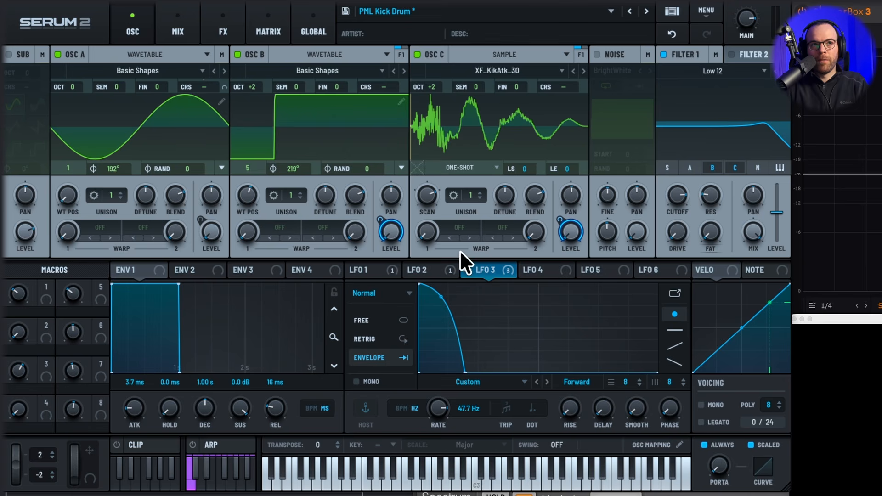
- Examine the LFO 1 and LFO 3 envelopes and their level assignments in the PML Kick Drum preset
click(363, 275)
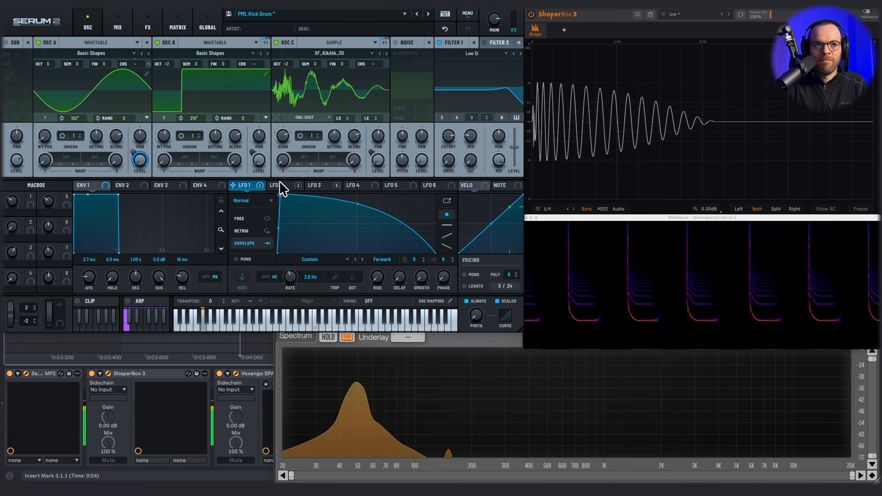
key(space)
click(316, 186)
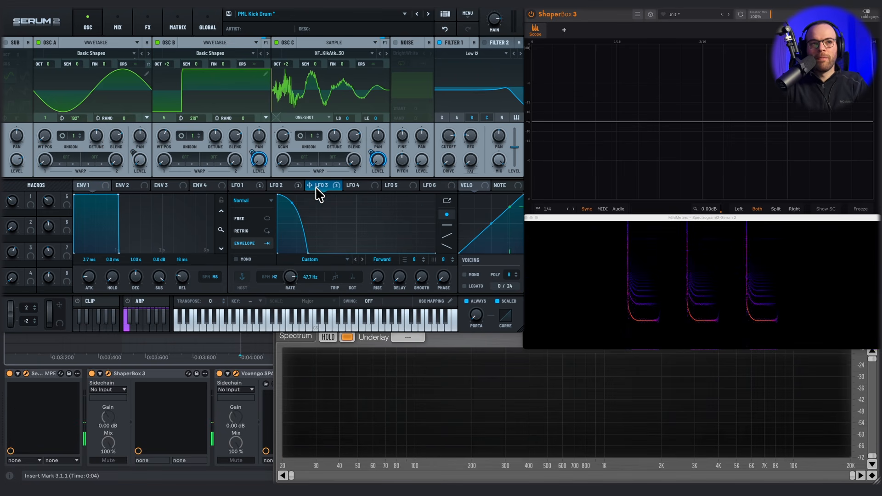
click(246, 187)
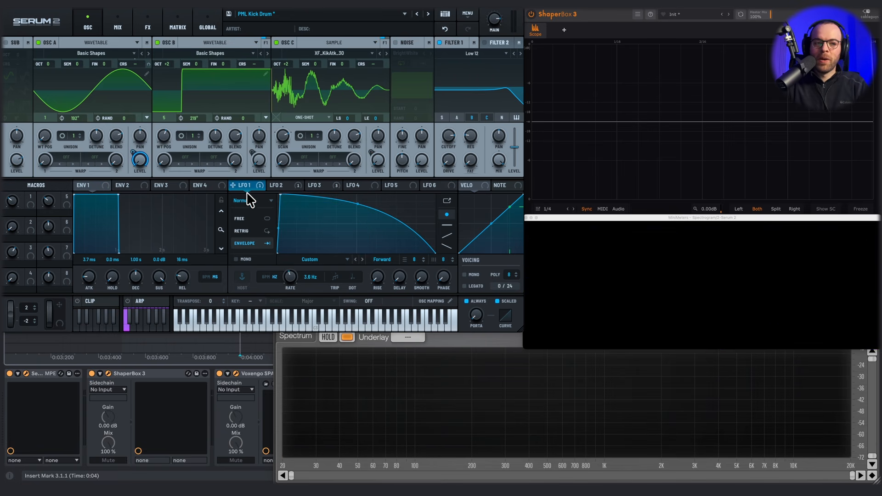